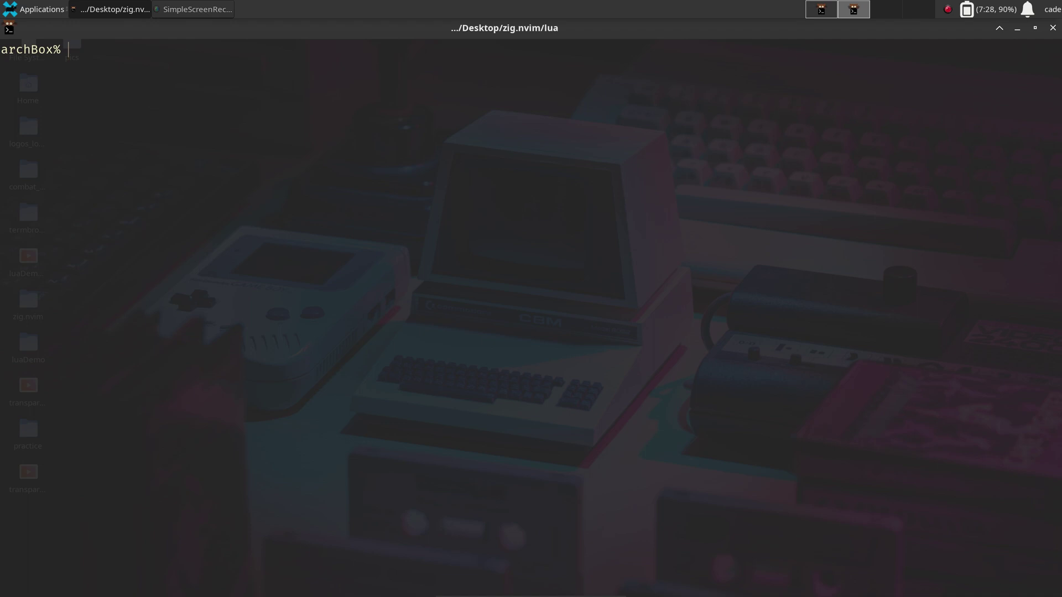
Split the kitty window into two panes, then close the extra lower pane.
key(ctrl+shift+o)
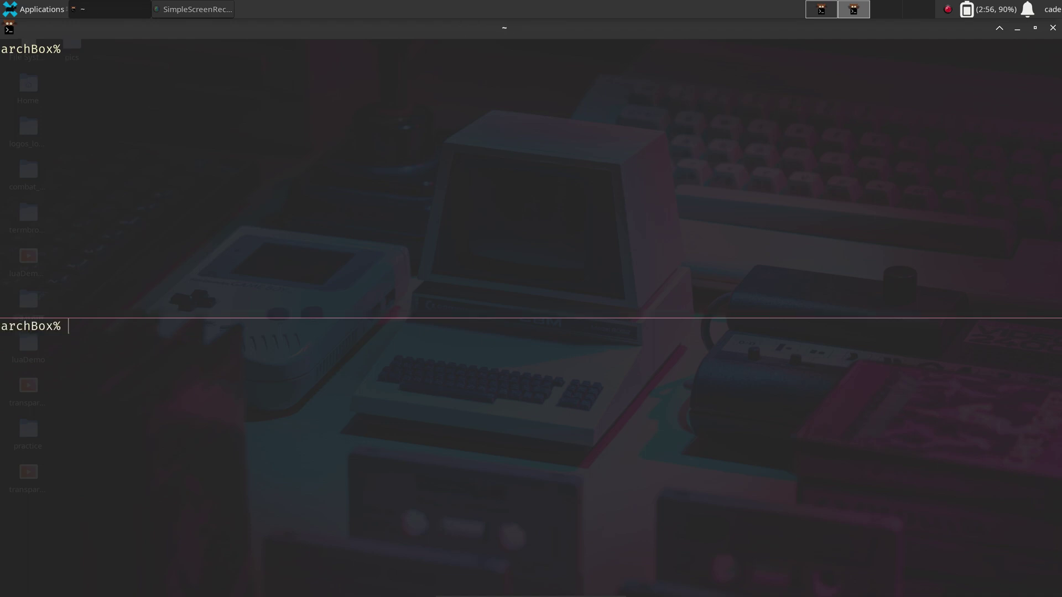
key(ctrl+d)
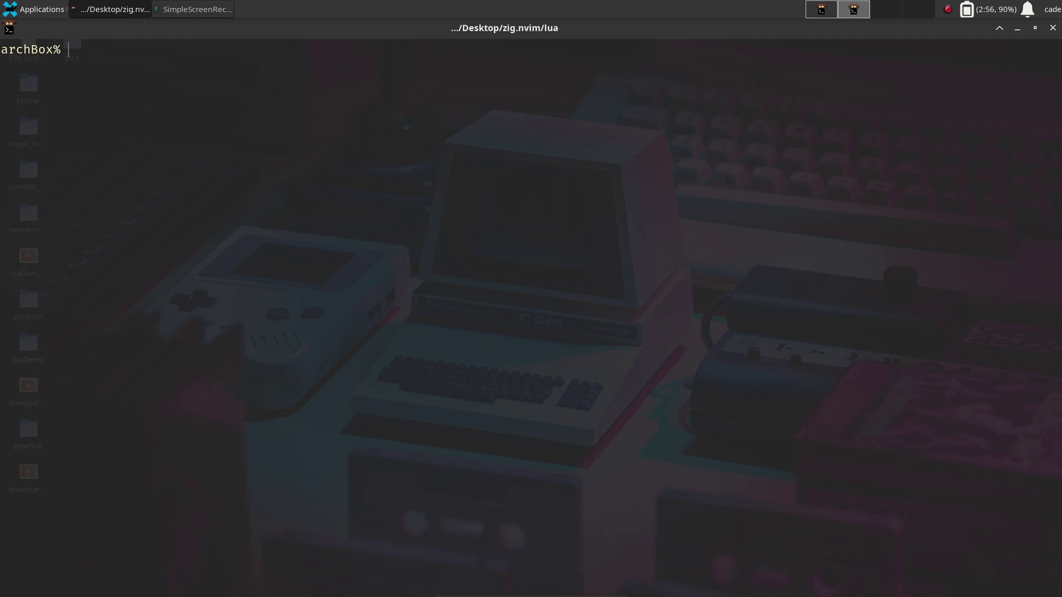
text(nvi)
Launch Neovim and open zig.lua from the recent files list.
key(Return)
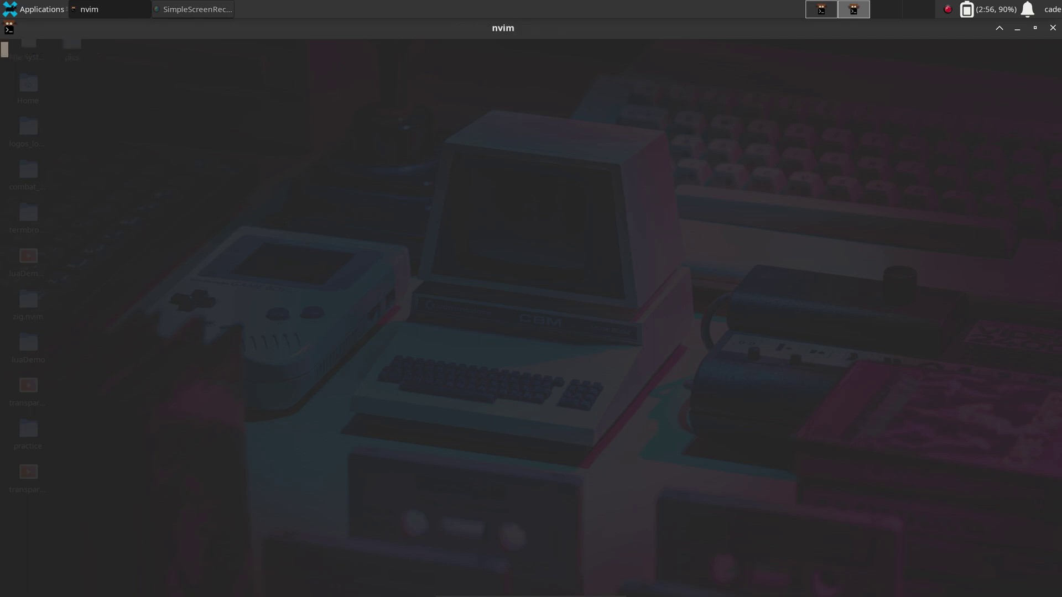
key(j)
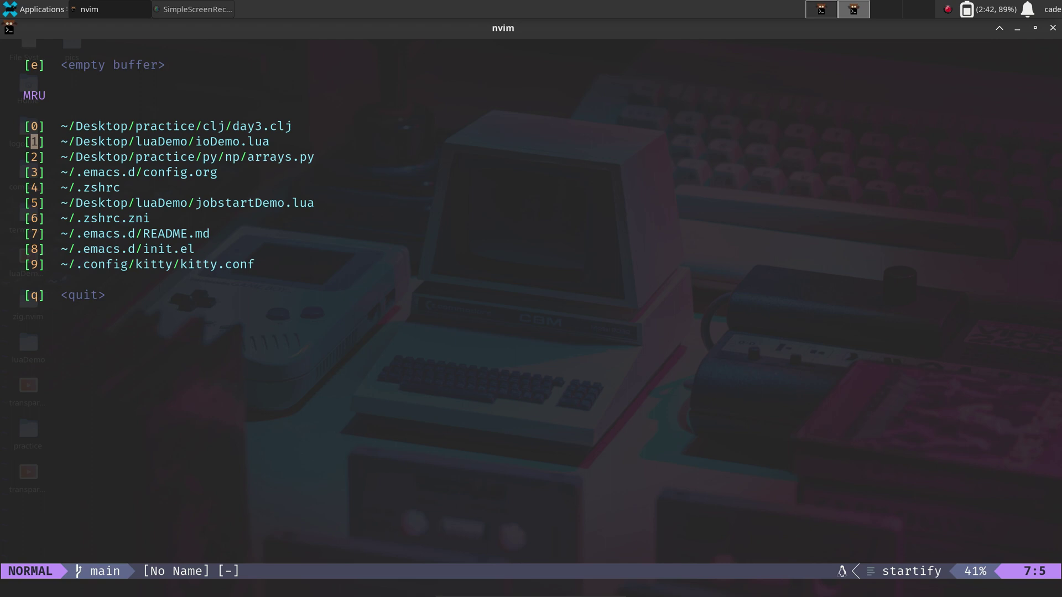
key(k)
text(qn)
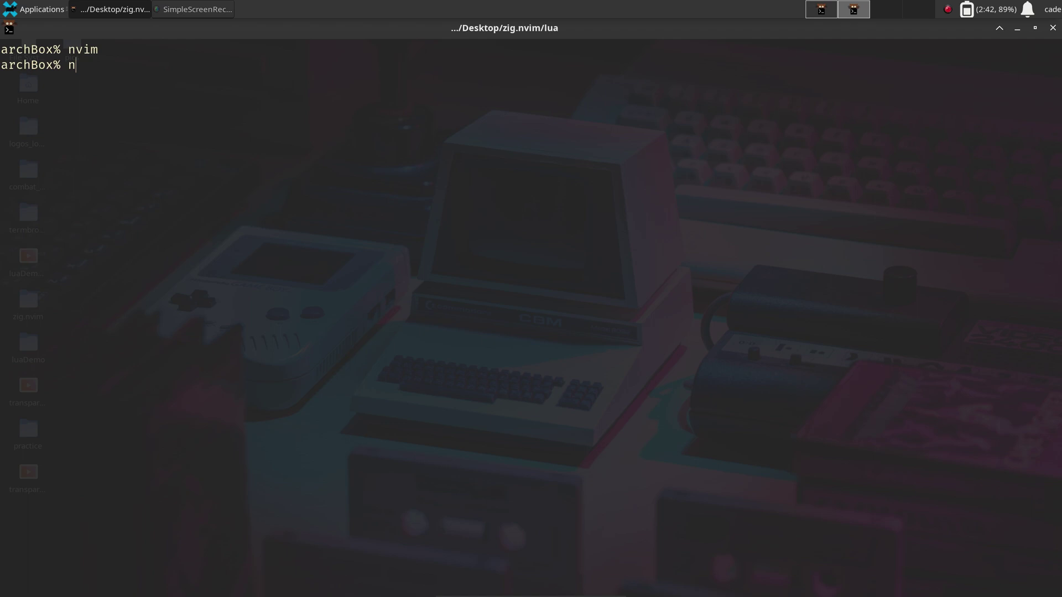
text(vim zig.lua)
key(Return)
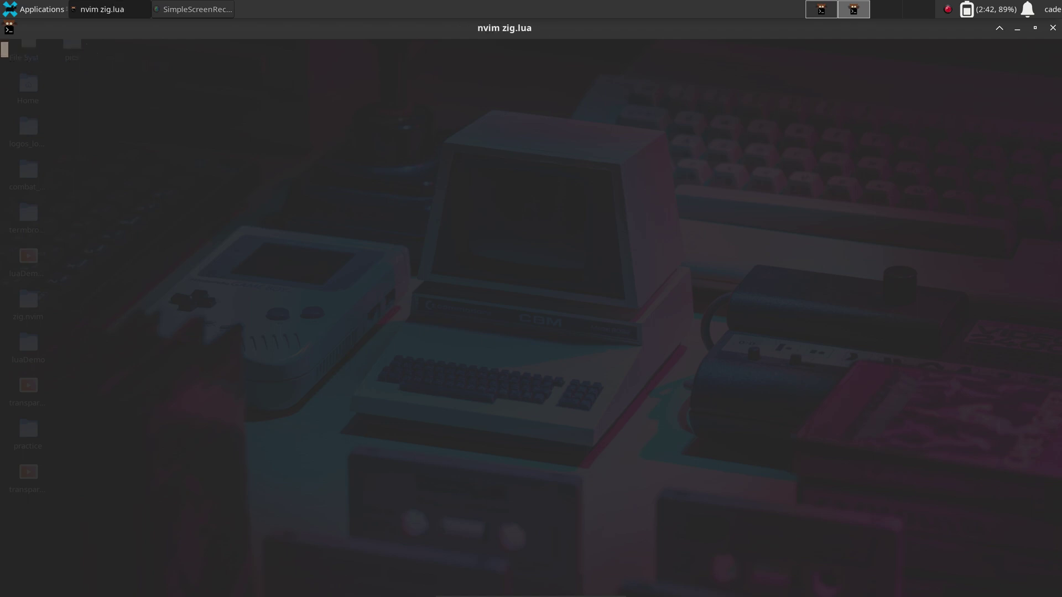
Scroll through the zig.lua code to the end of handleOutput.
key(j)
key(j)
key(j)
key(j)
key(j)
key(j)
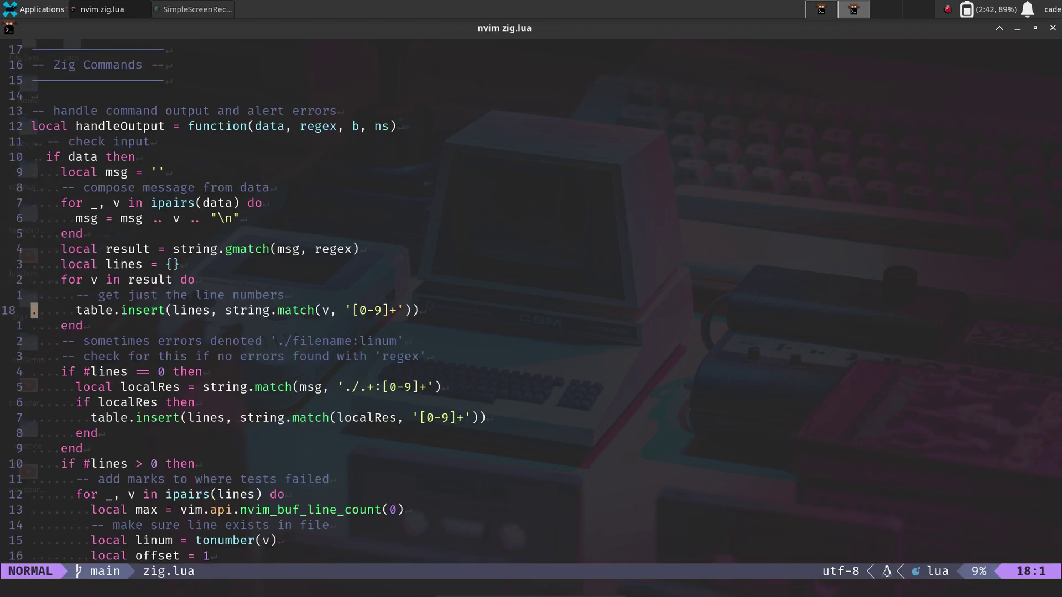
key(j)
key(j)
key(j)
key(j)
key(j)
key(j)
key(j)
key(j)
key(j)
key(j)
key(j)
key(j)
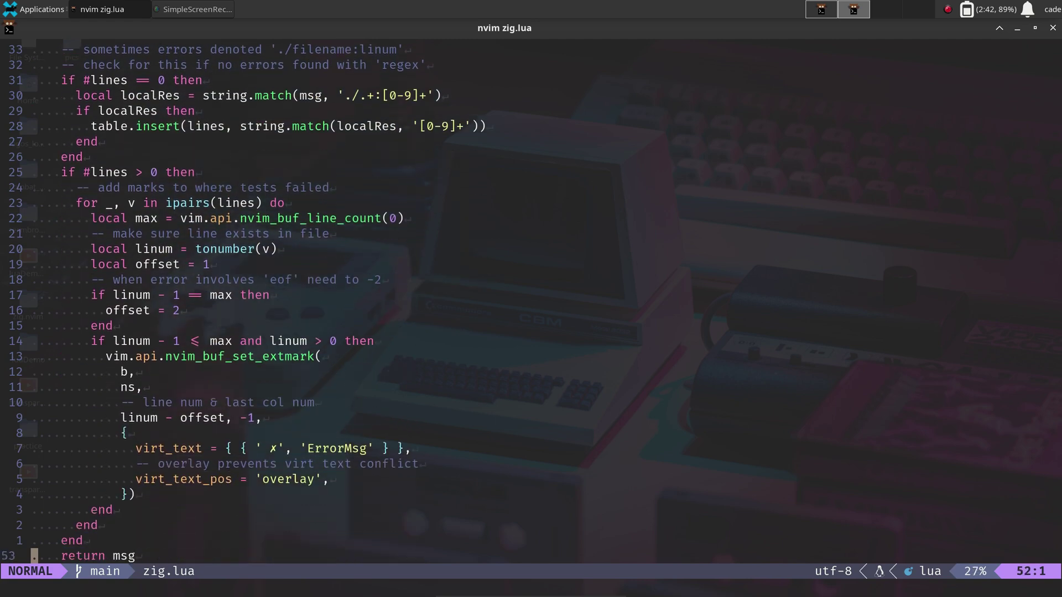
key(j)
key(k)
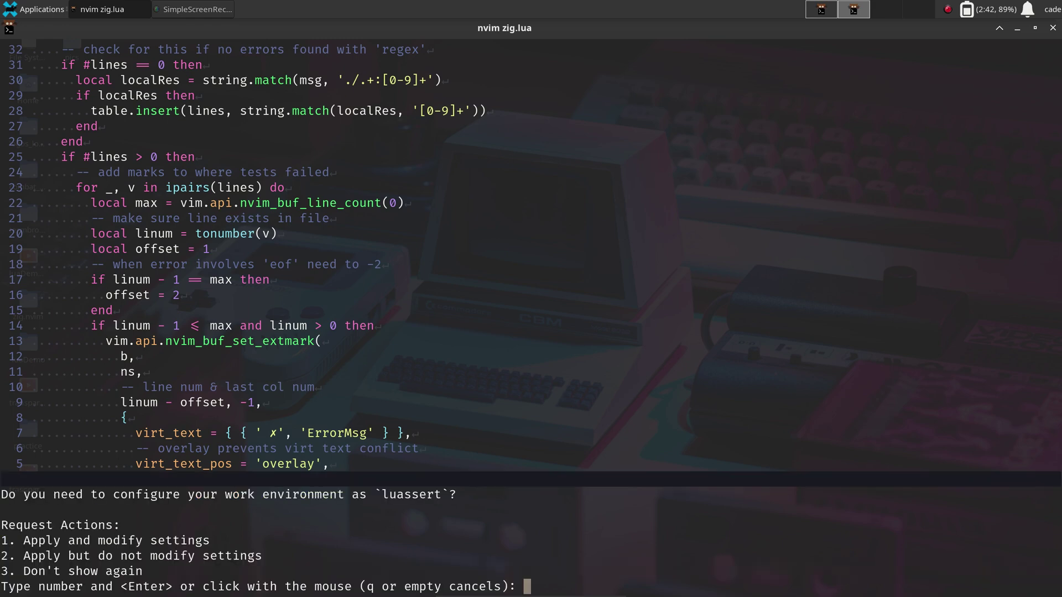
Dismiss the luassert prompt, scroll down to handleData, and quit Neovim.
key(Return)
key(j)
key(j)
key(j)
key(j)
key(j)
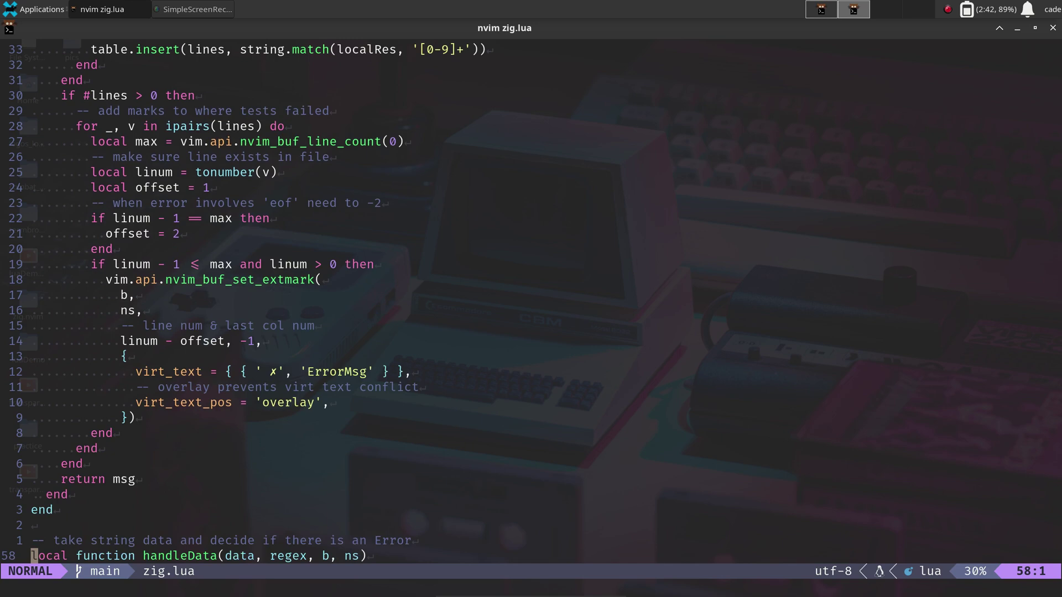
key(j)
key(j)
key(j)
key(j)
key(j)
key(j)
key(j)
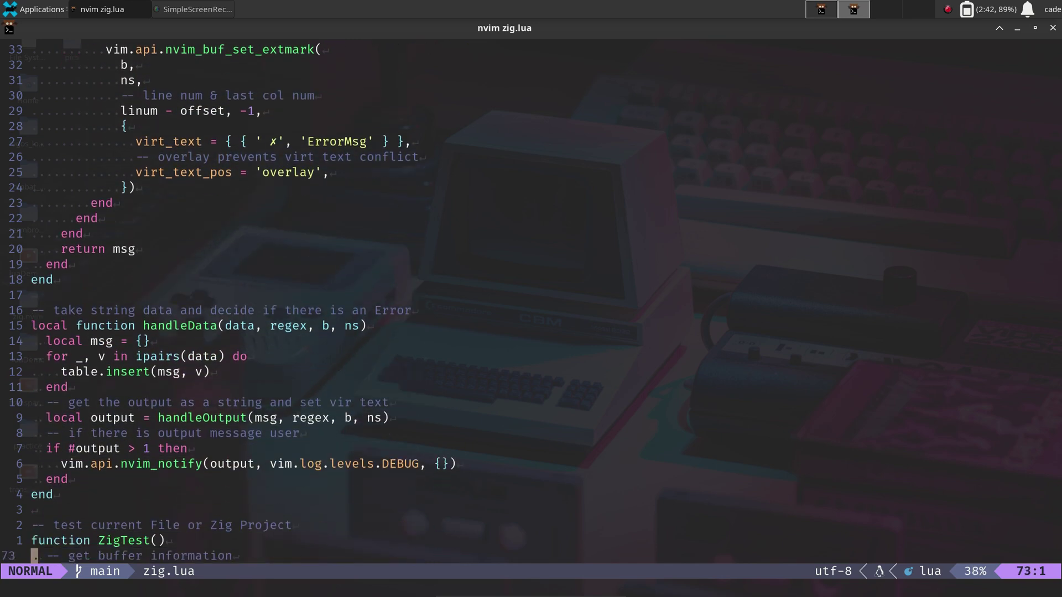
text(:q)
key(Return)
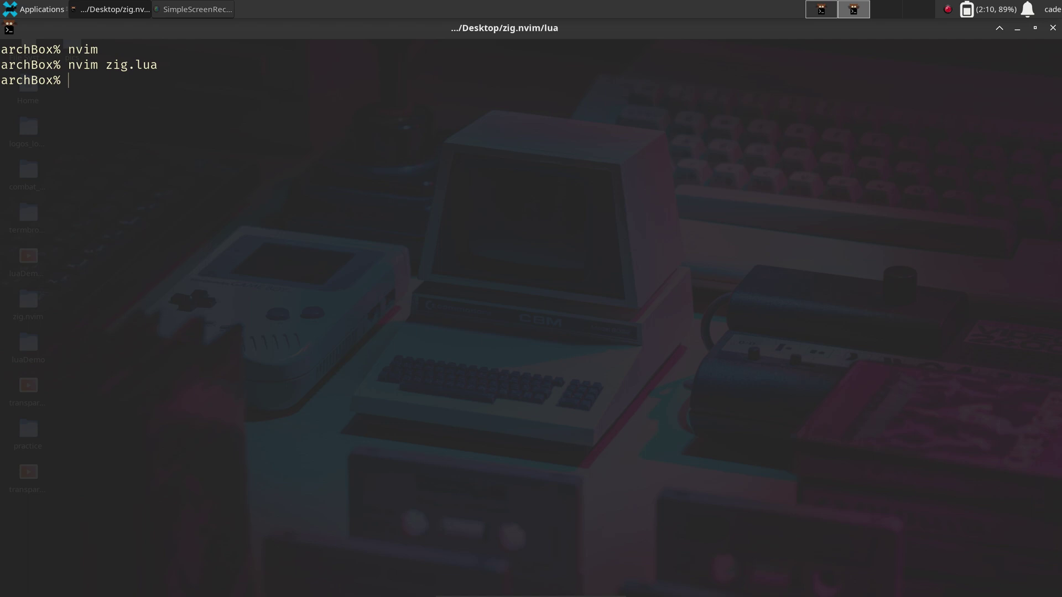
text(ema)
text(cs -)
text(nw)
Run emacs -nw to start Emacs inside the kitty terminal.
key(Return)
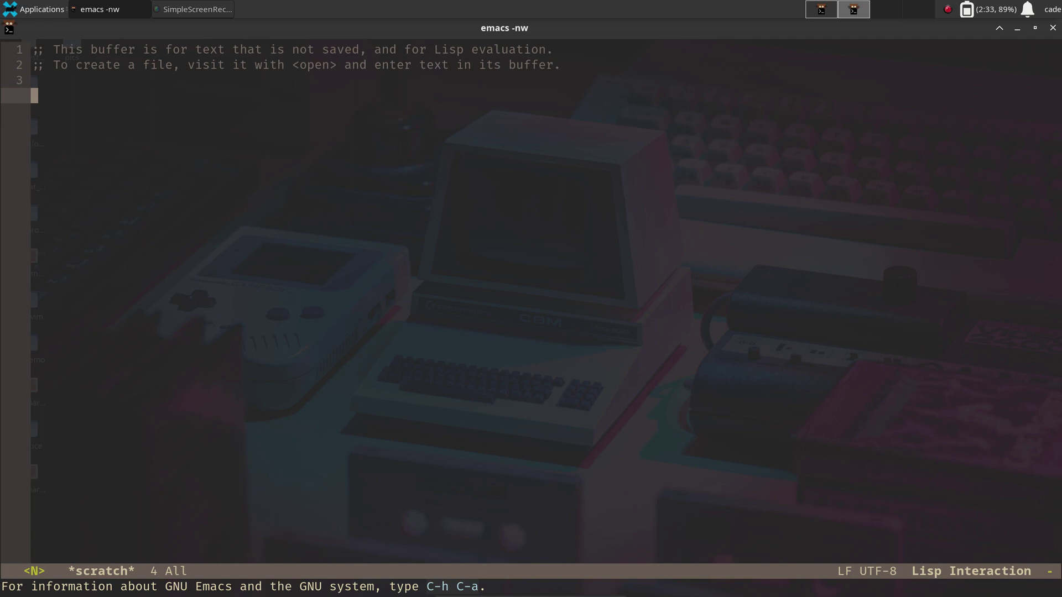
Move the cursor along the first line of the *scratch* buffer.
key(k)
key(k)
key(k)
key(l)
key(l)
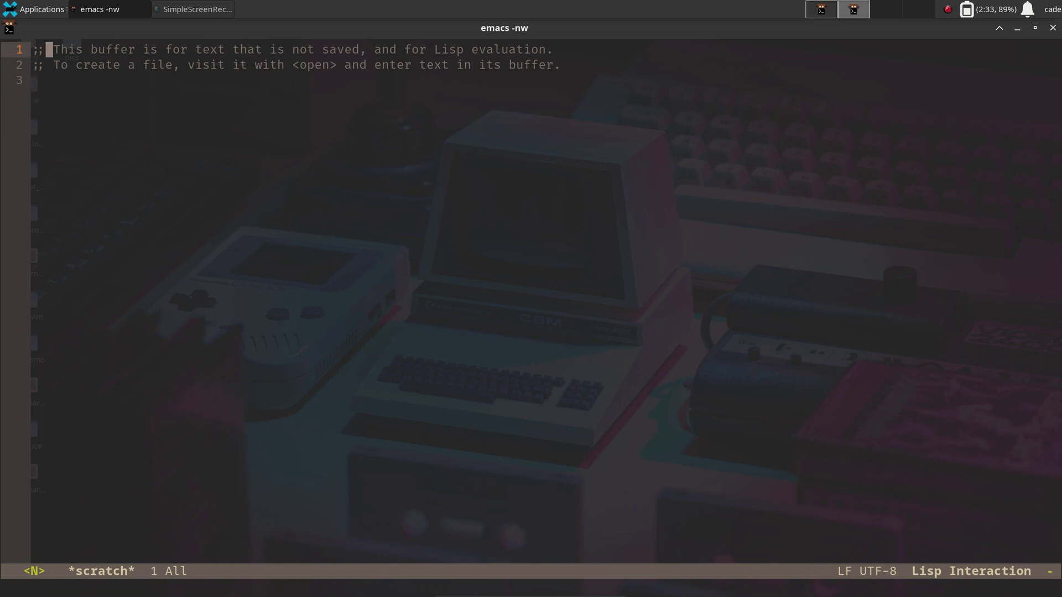
key(l)
key(l)
key(l)
key(l)
key(l)
key(h)
key(h)
Open the Python note from the org-roam node finder.
key(space)
key(n)
key(f)
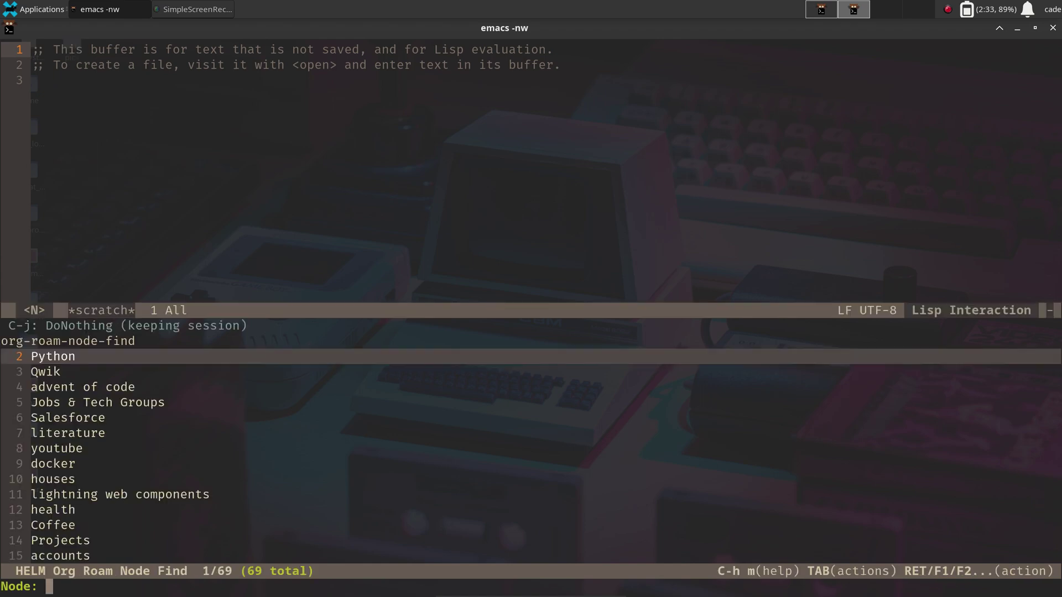
key(Return)
Fold the Python note into an outline and browse its headings.
key(j)
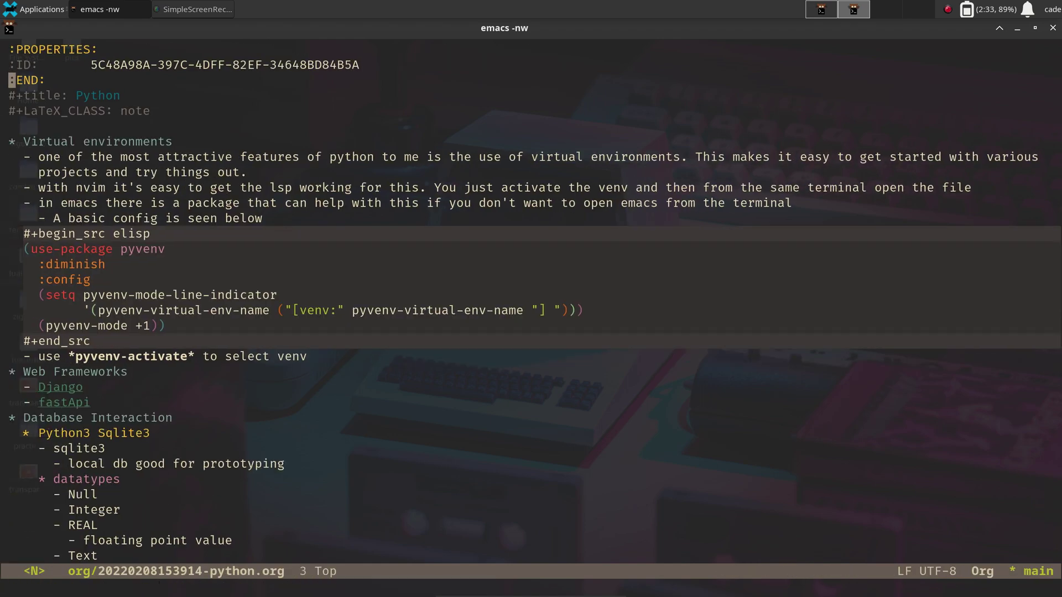
key(j)
key(j)
key(shift+Tab)
key(j)
key(j)
key(j)
key(j)
key(j)
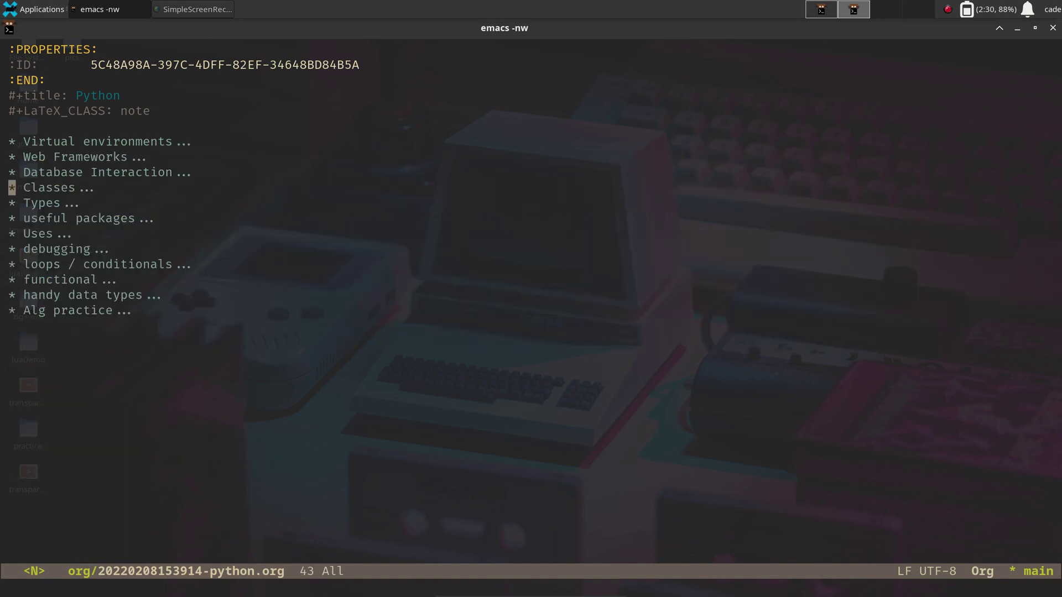
key(j)
key(j)
key(j)
key(j)
key(k)
key(j)
key(j)
key(j)
Expand the Alg practice section and its Merge sort subheading.
key(j)
key(j)
key(k)
key(j)
key(Tab)
key(j)
key(j)
key(j)
key(j)
key(j)
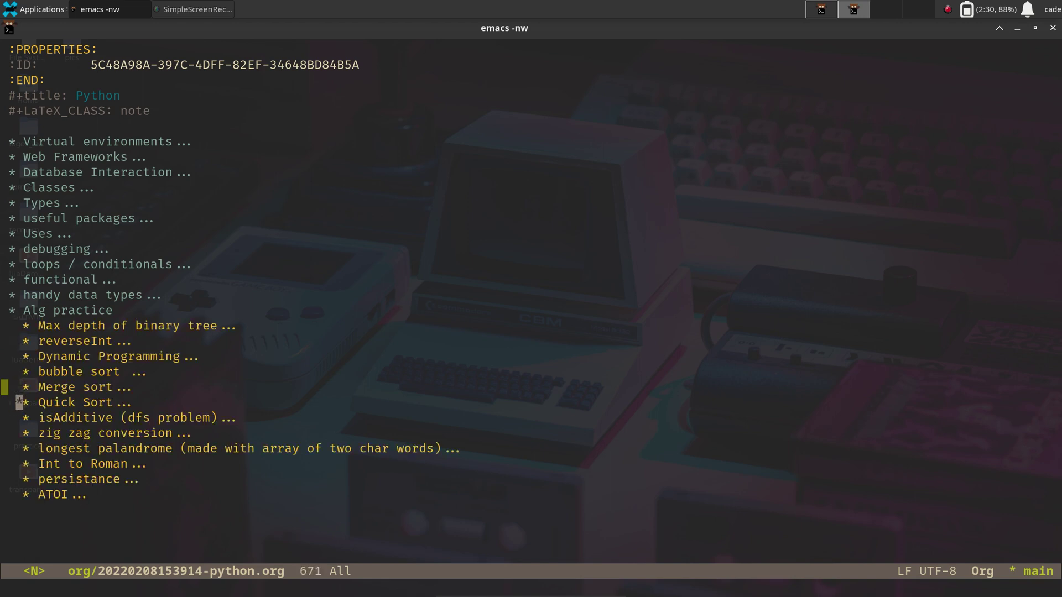
key(k)
key(Tab)
Read through the merge and mergeSort code to the end of the block.
key(j)
key(j)
key(j)
key(j)
key(j)
key(j)
key(j)
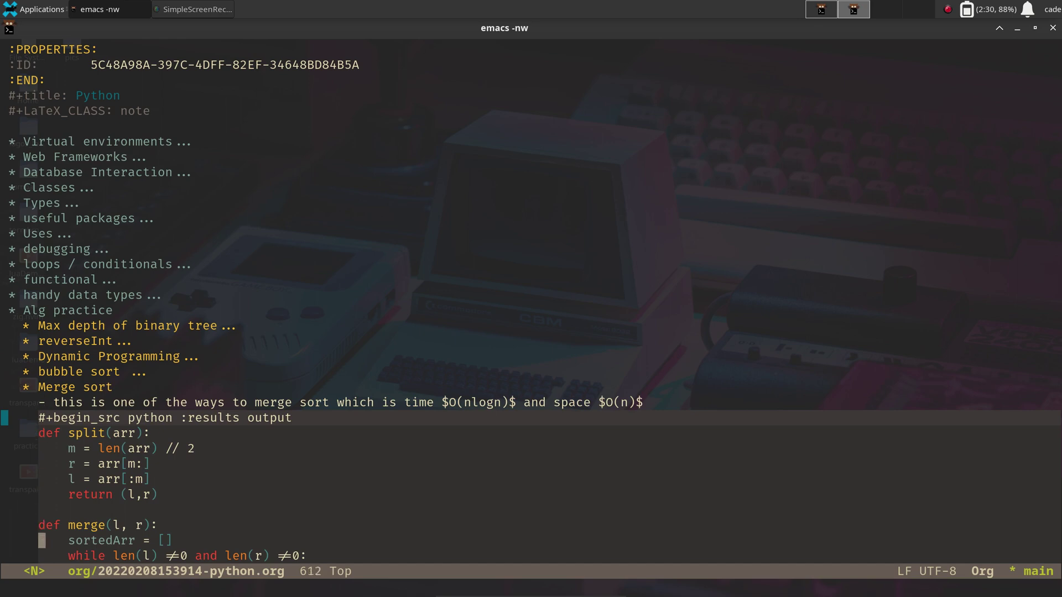
key(j)
key(j)
key(j)
key(j)
key(j)
key(j)
key(j)
key(j)
key(k)
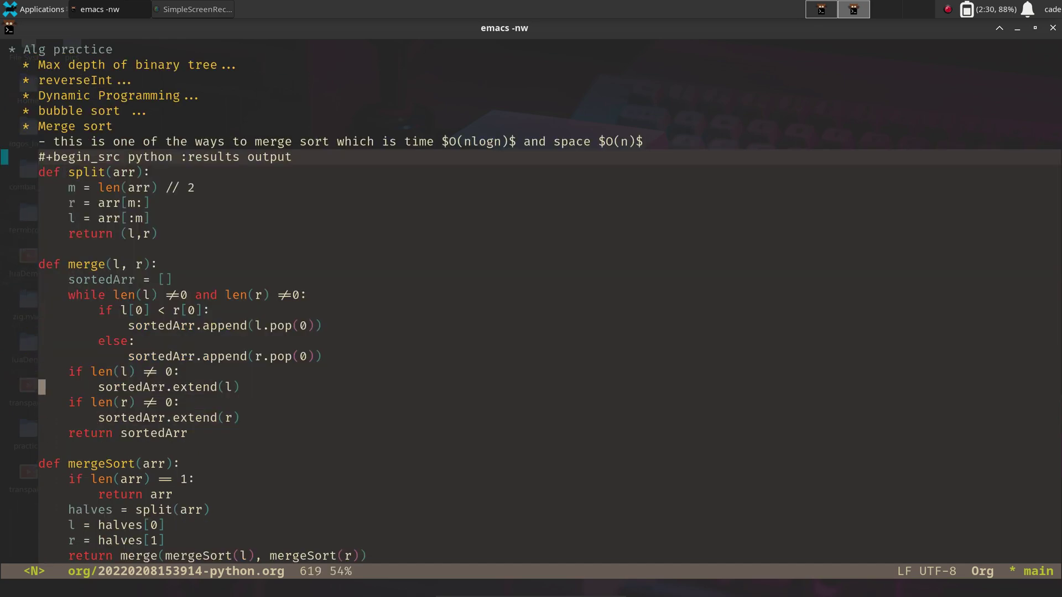
key(k)
key(k)
key(k)
key(j)
key(j)
key(j)
key(j)
key(j)
key(j)
key(j)
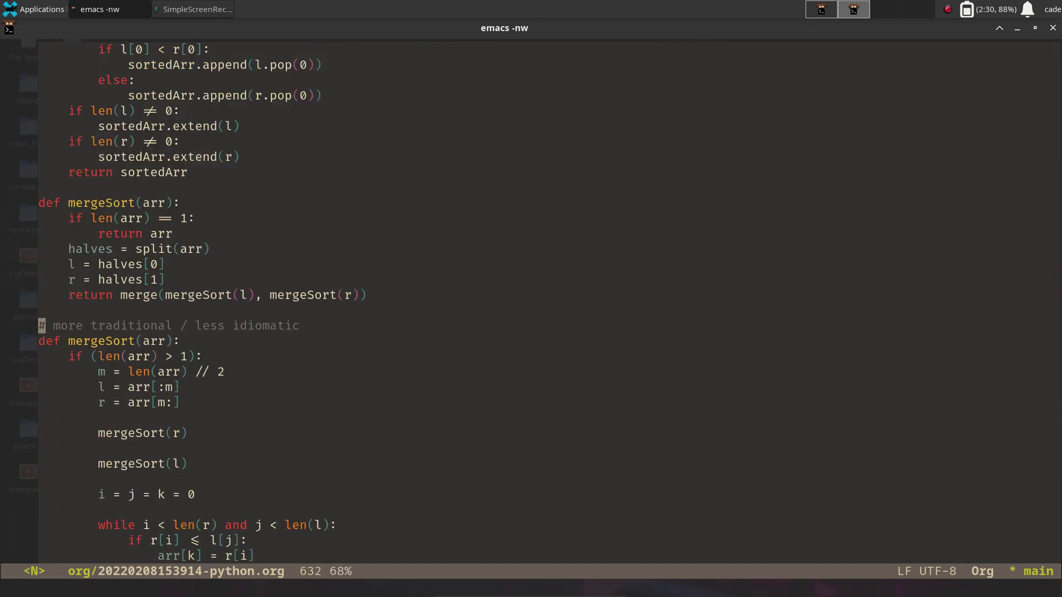
key(j)
key(j)
key(j)
key(j)
key(j)
key(j)
key(j)
key(j)
key(j)
key(j)
key(j)
key(j)
key(j)
key(j)
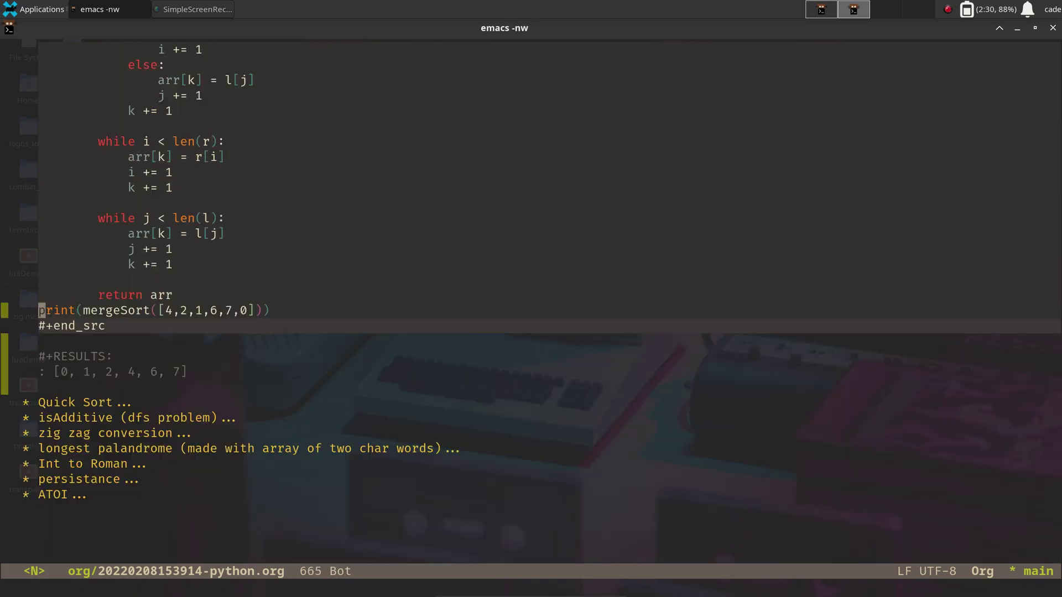
key(j)
key(j)
key(k)
key(k)
key(k)
key(j)
Make the first print-list value -14, save, and re-run the block.
key(w)
key(w)
key(w)
key(w)
key(w)
text(hi)
text(-1)
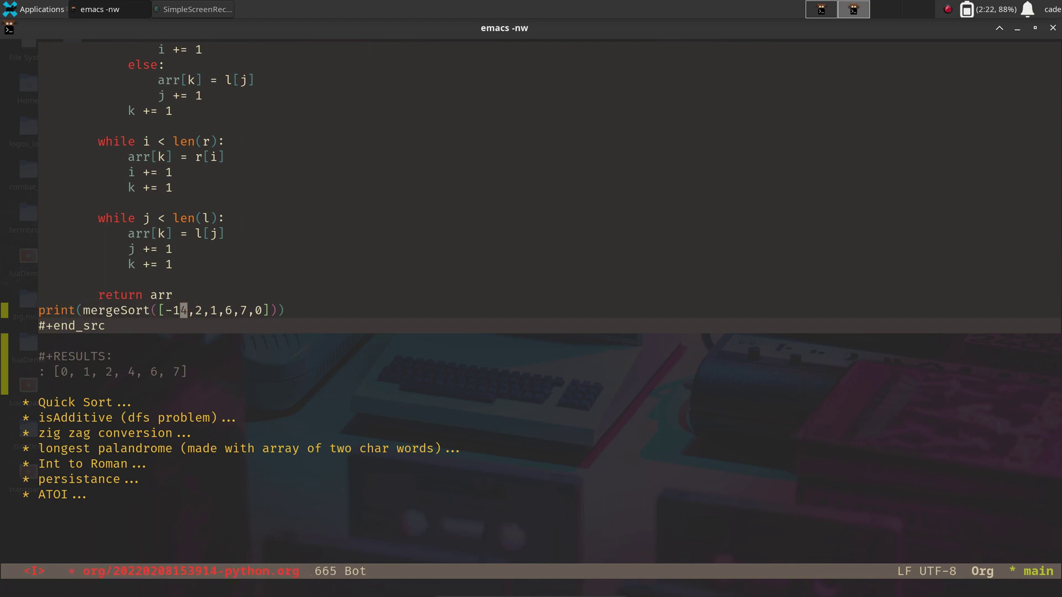
key(Escape)
text(:w)
key(Return)
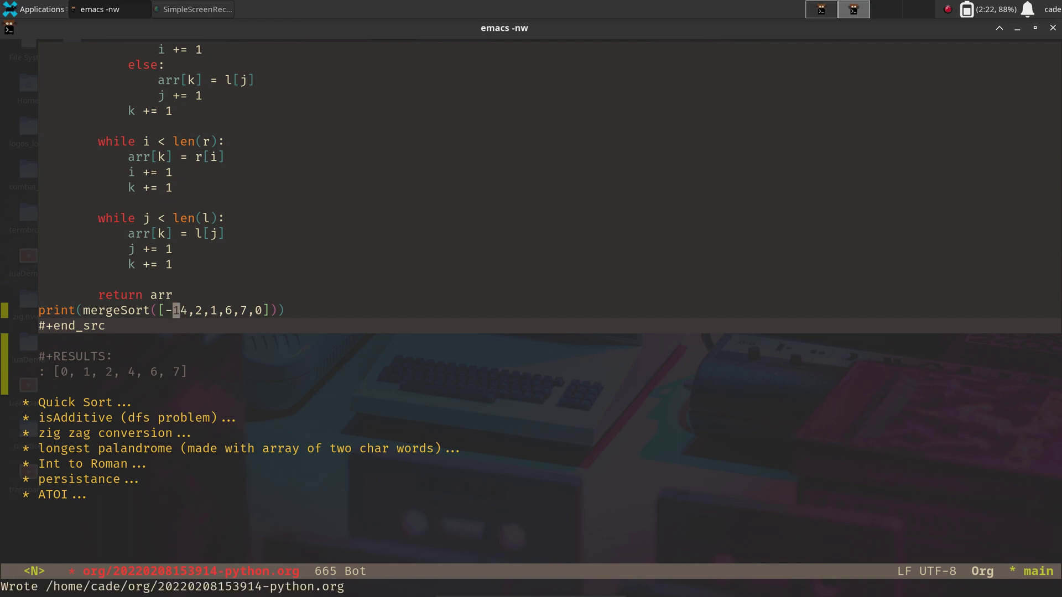
key(ctrl+c)
key(ctrl+c)
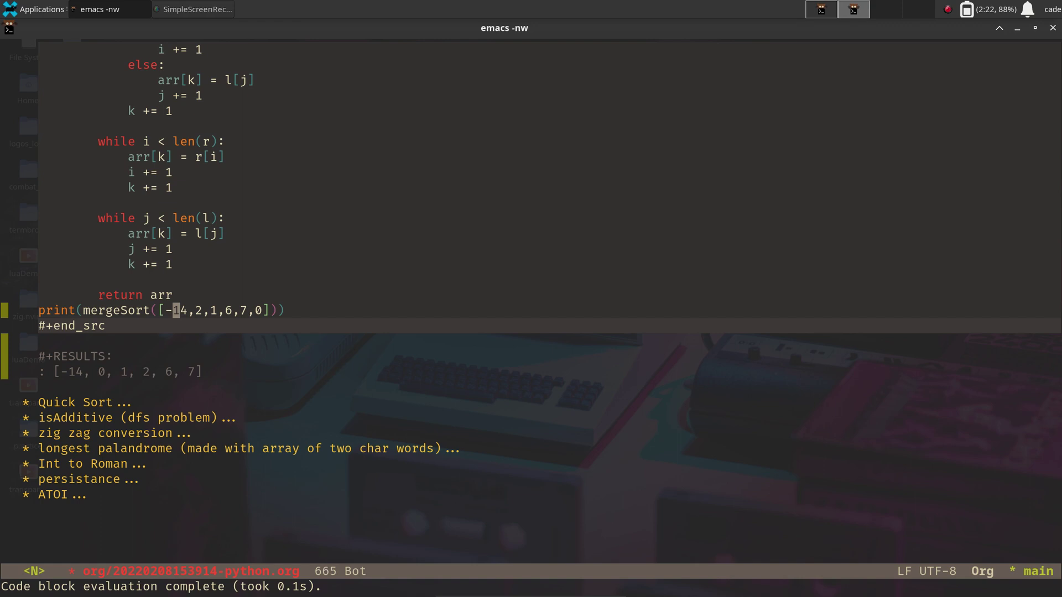
key(k)
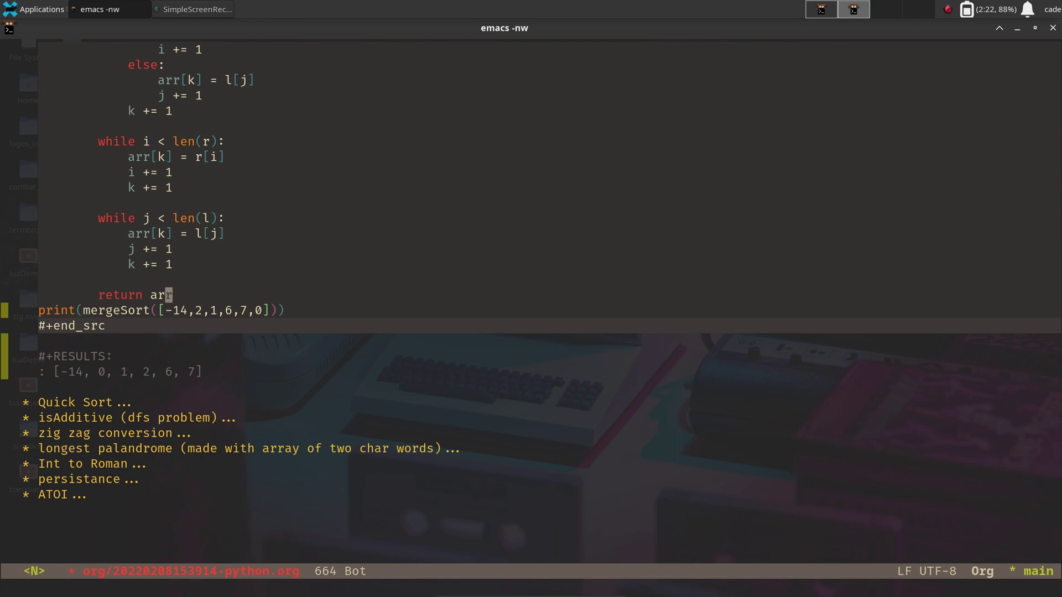
Try changing the while j condition to <=, then undo it.
key(k)
key(k)
key(k)
key(k)
key(i)
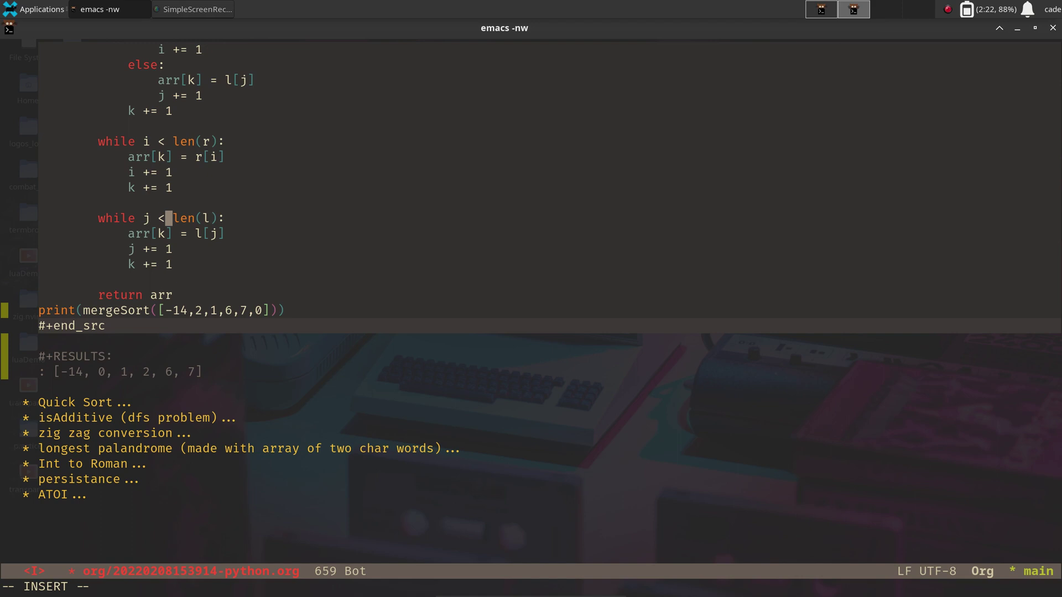
text(=)
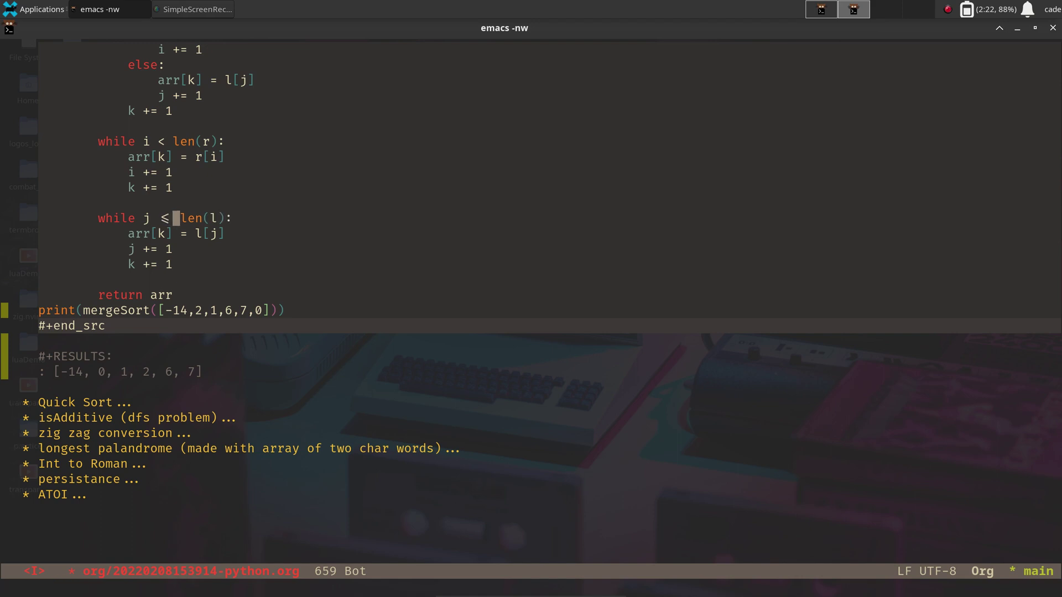
key(BackSpace)
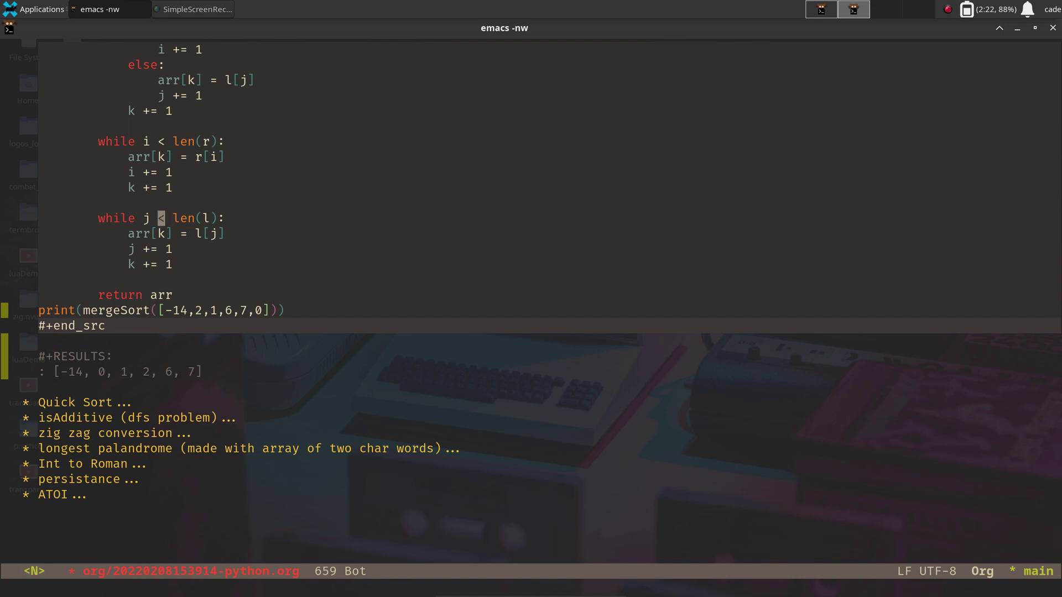
text(:w)
Restore the print list to [4,2,1,6,7,0], save, and quit Emacs.
key(Escape)
key(u)
key(u)
key(u)
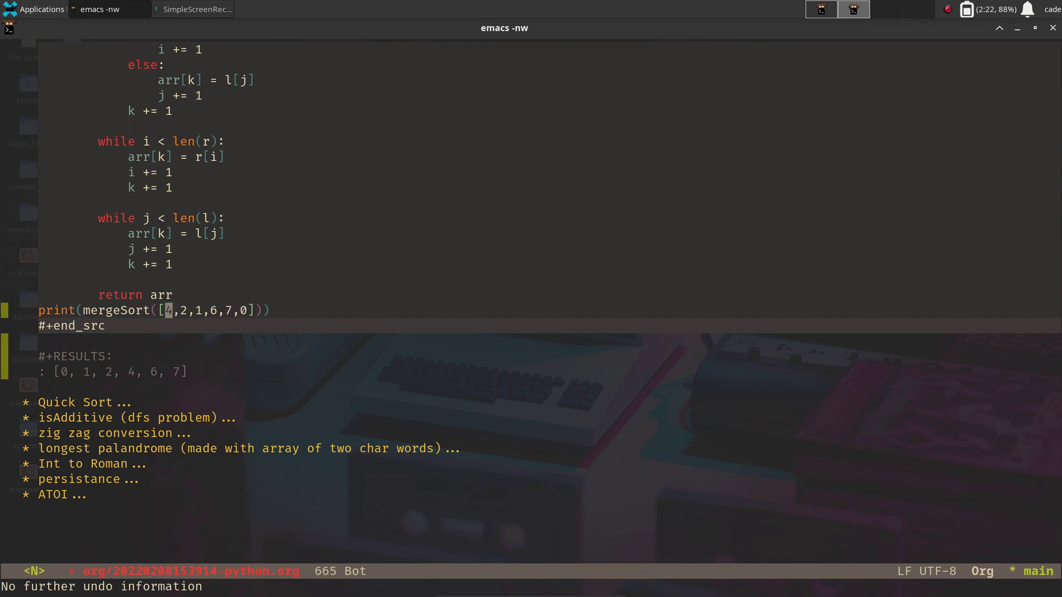
text(:w)
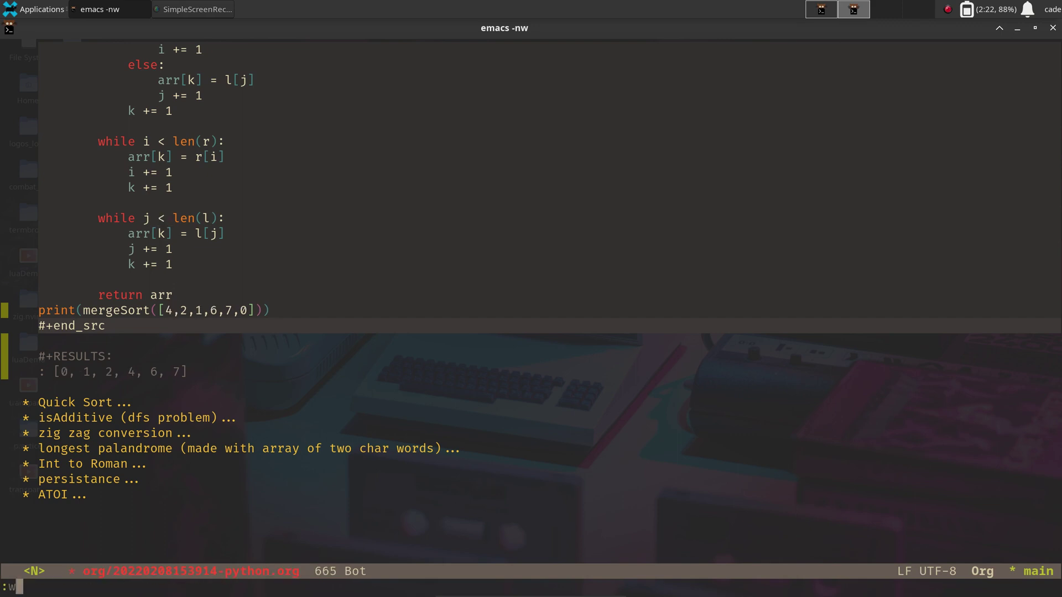
key(Return)
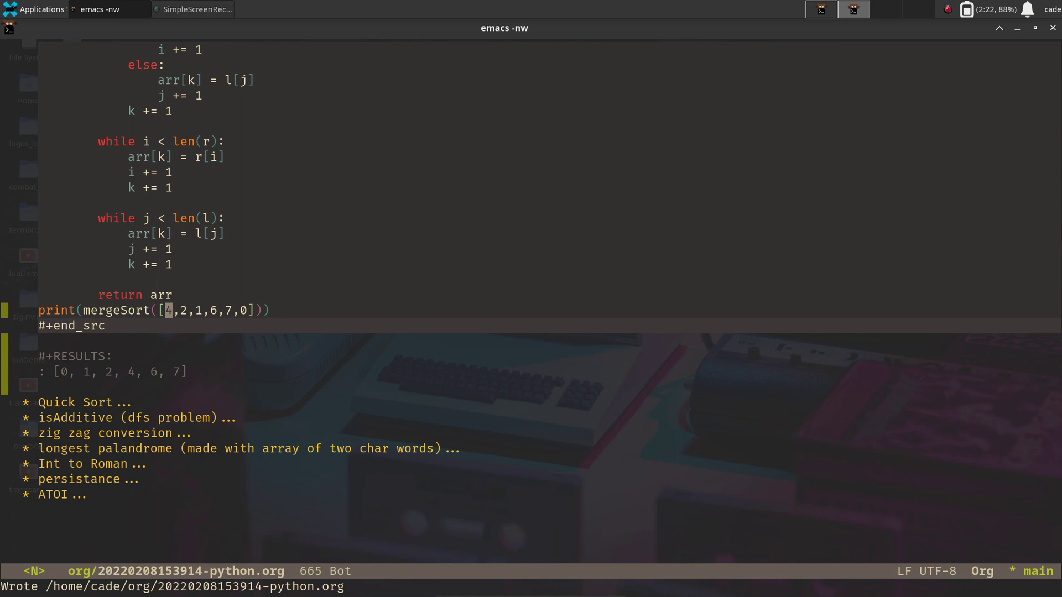
text(:q)
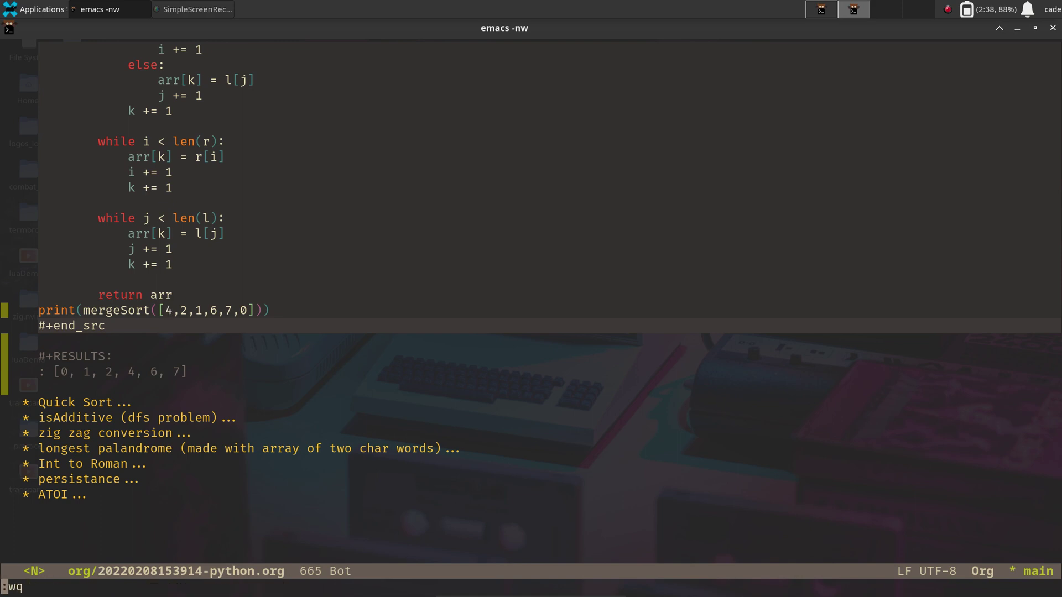
key(Return)
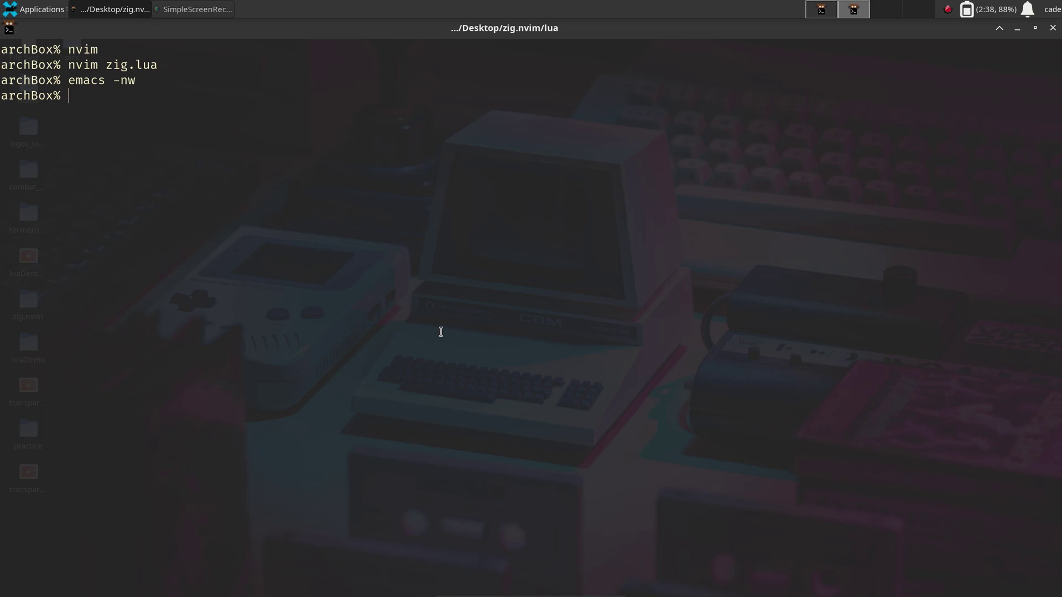
In config.org, replace the gruvbox theme with dracula, save, and quit Emacs.
click(819, 8)
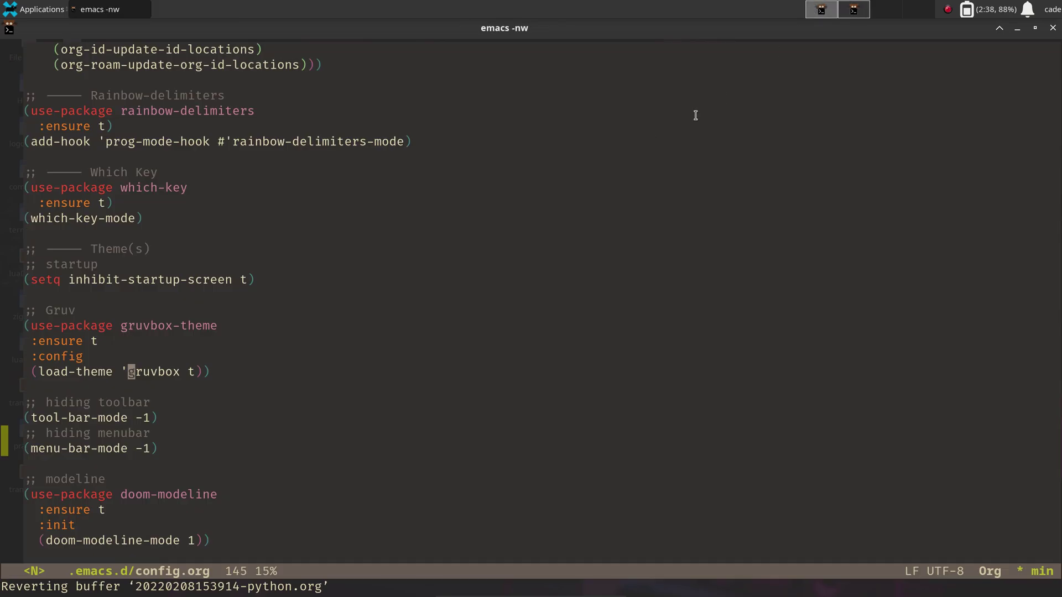
text(cw)
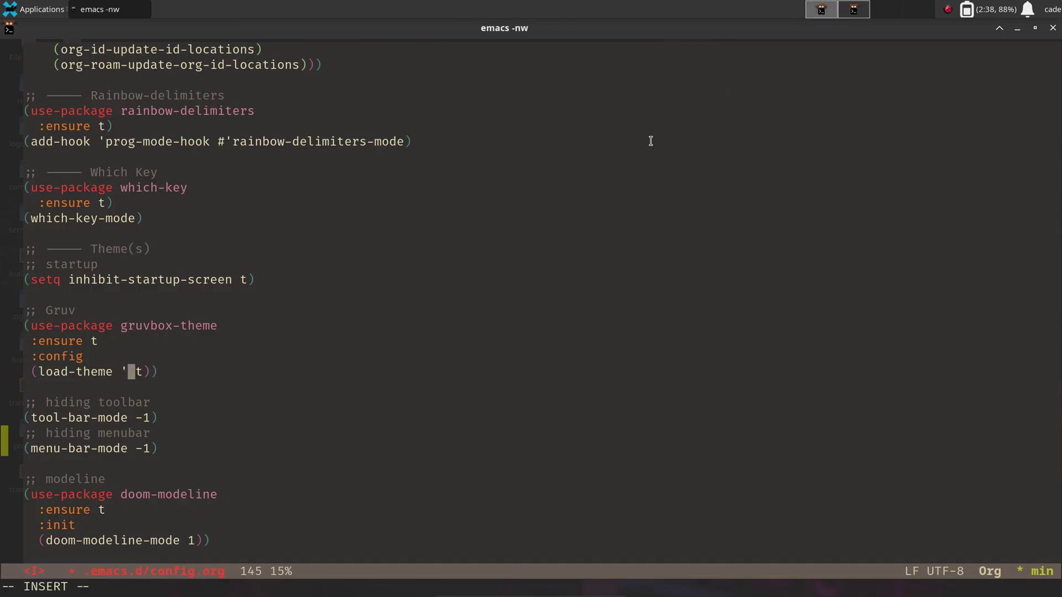
text(dracula)
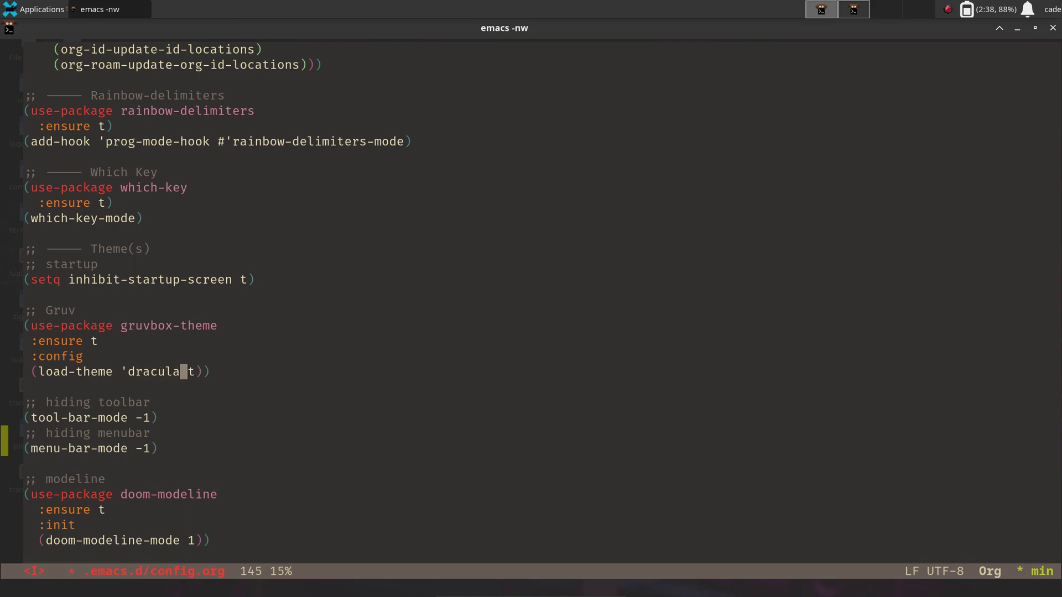
key(Escape)
text(:w)
key(Return)
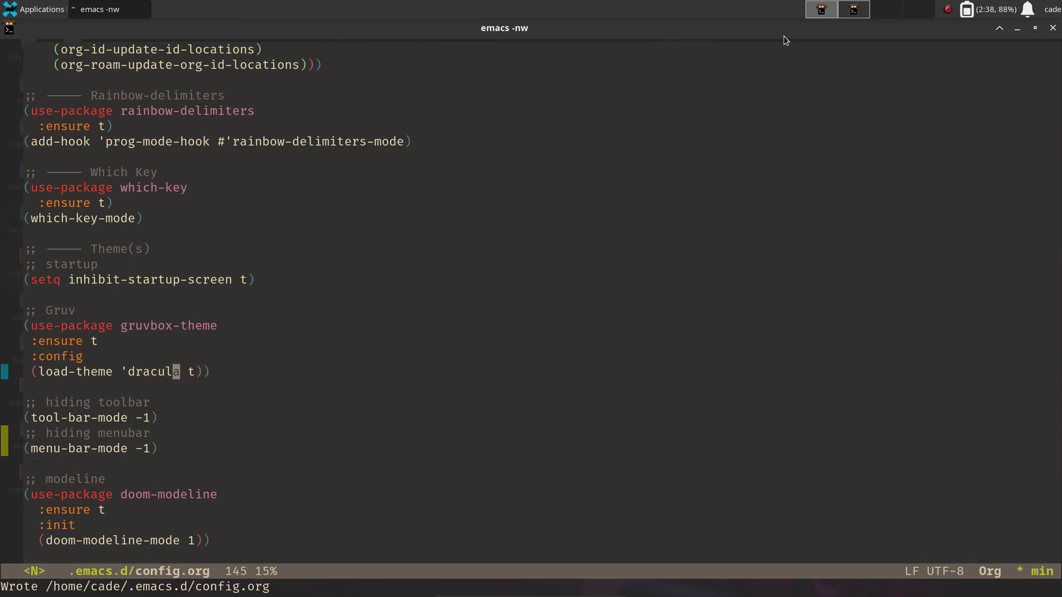
text(:q)
key(Return)
text(e)
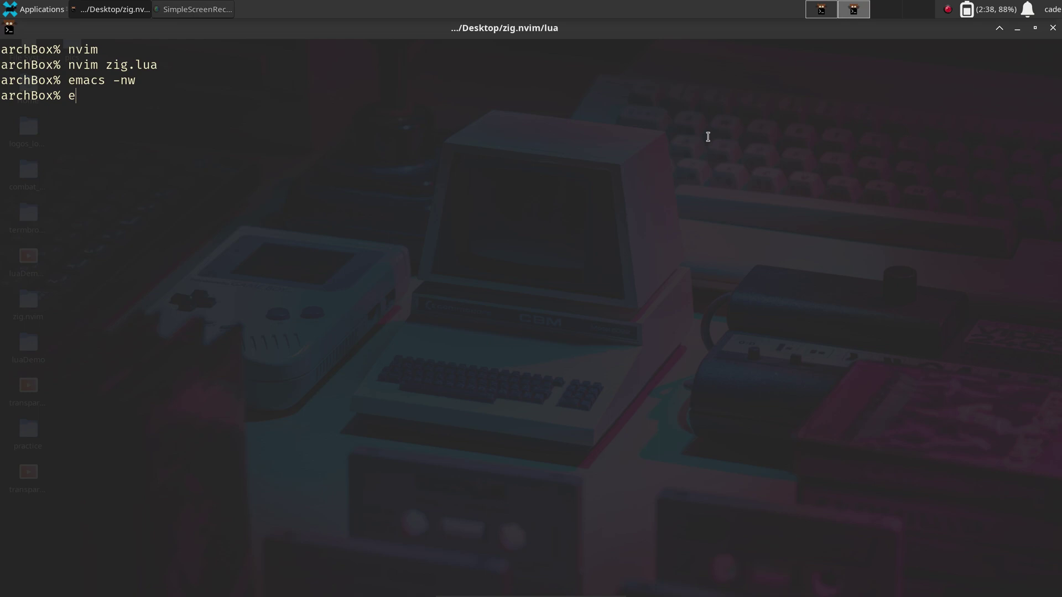
text(macs -nw)
key(Return)
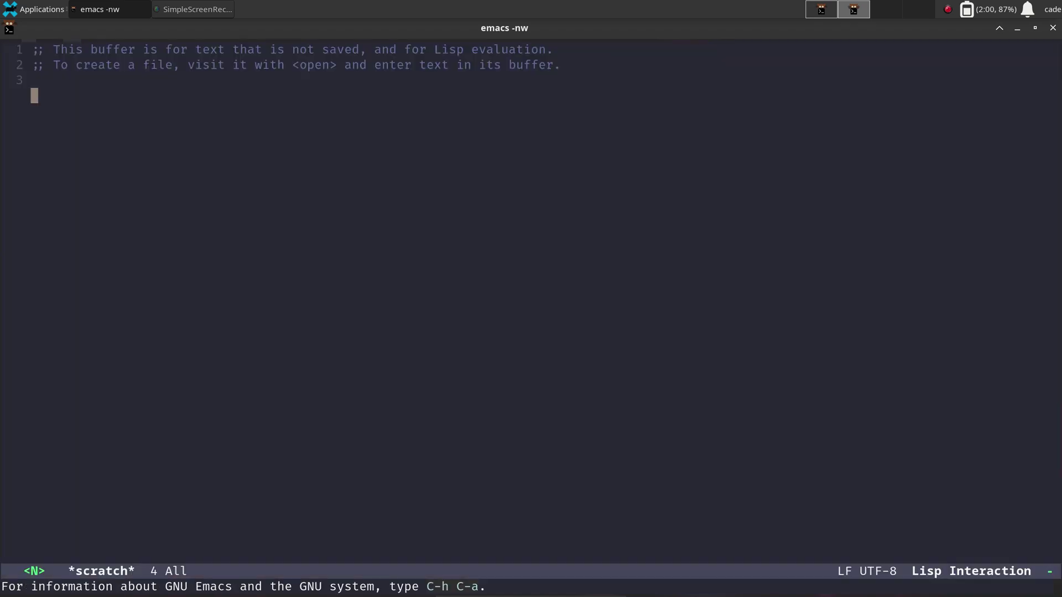
key(colon)
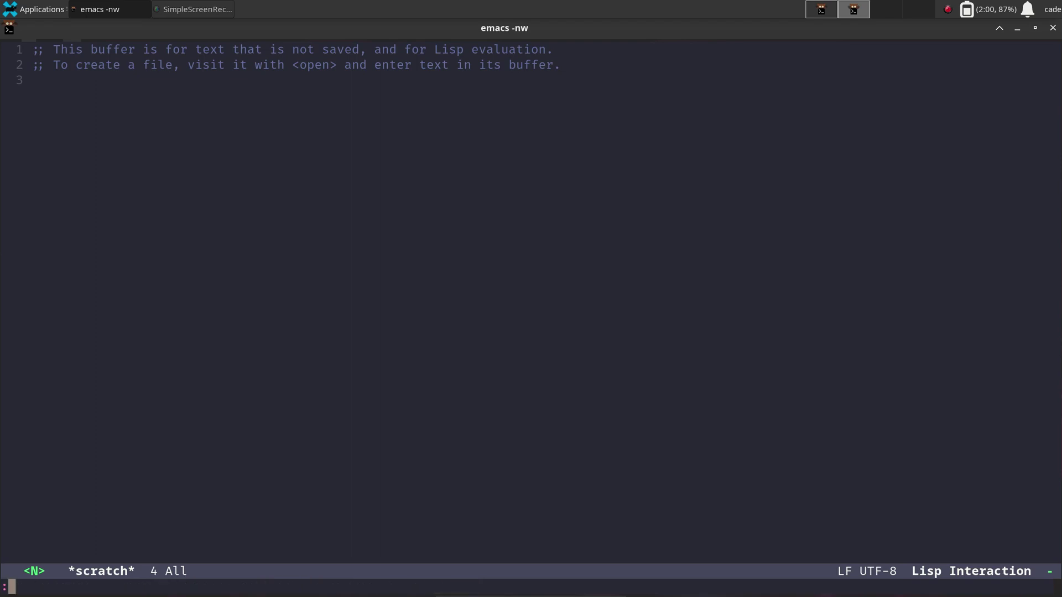
text(q)
key(Return)
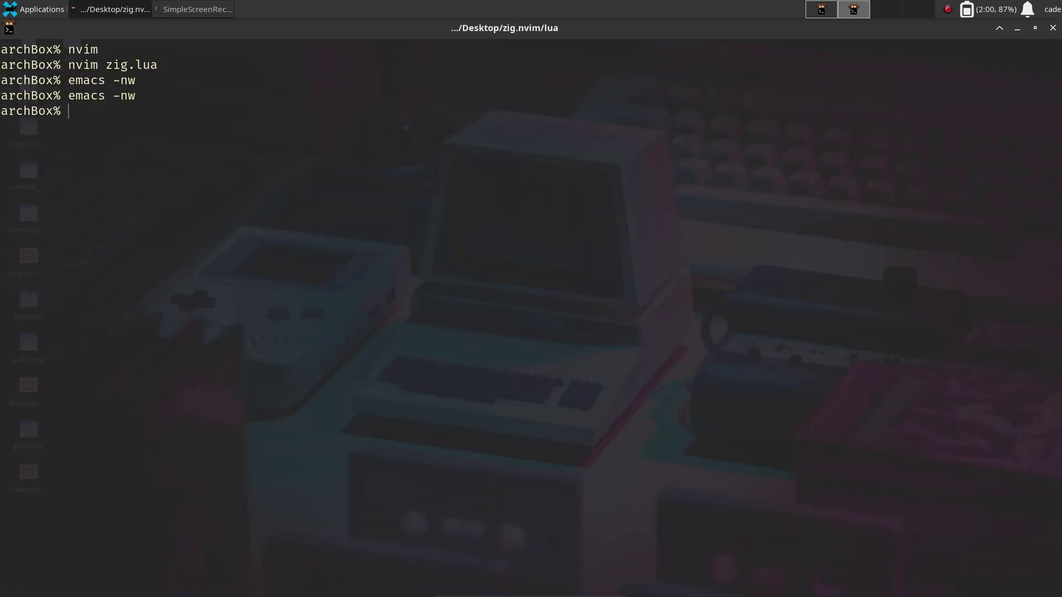